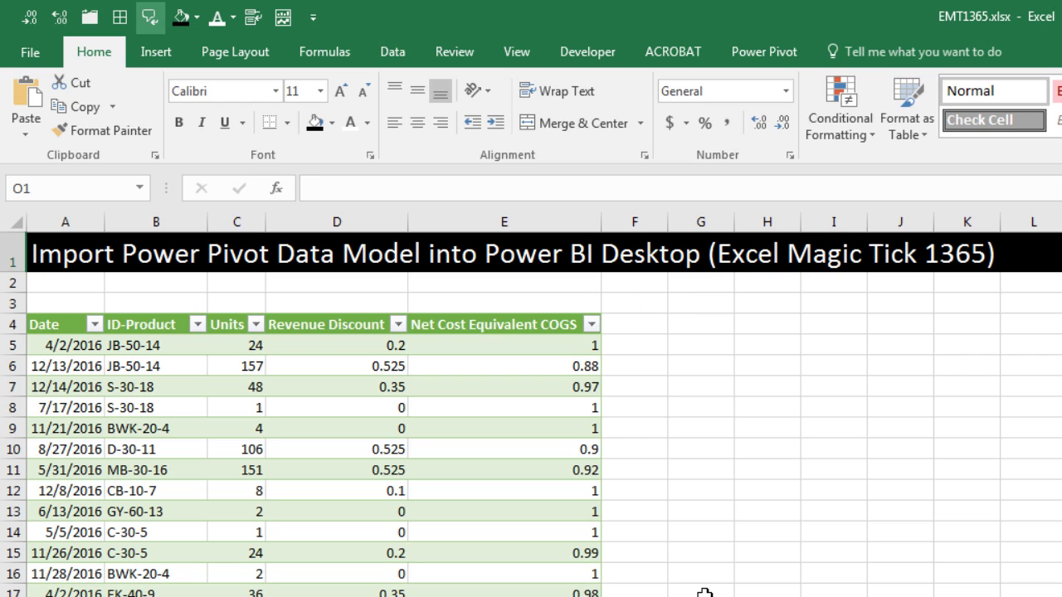
# Open Power Pivot's Manage window to view the fSalesTable data model and its measures.
pyautogui.click(777, 53)
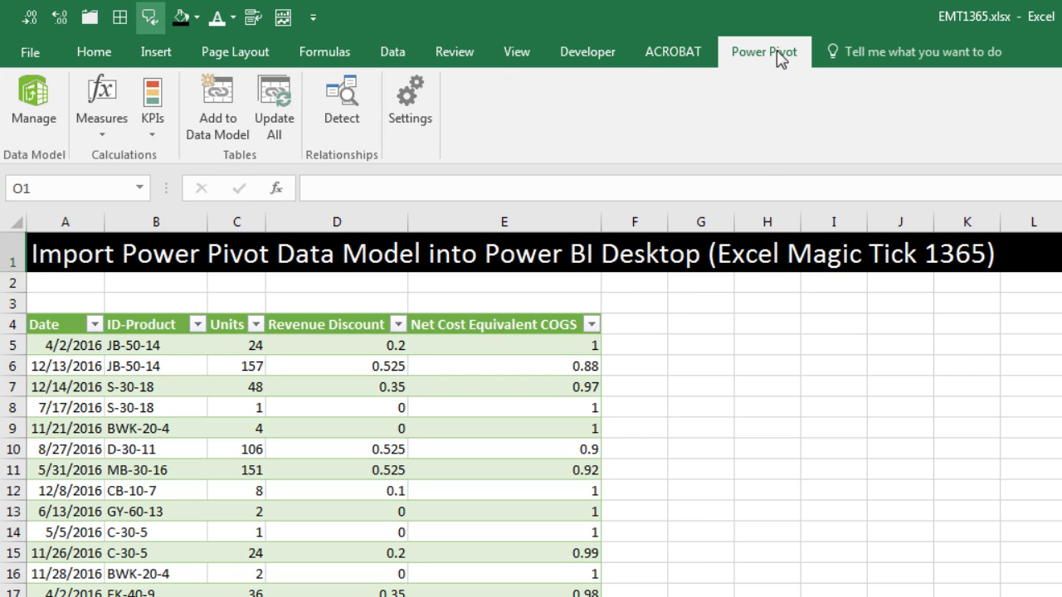
pyautogui.click(34, 108)
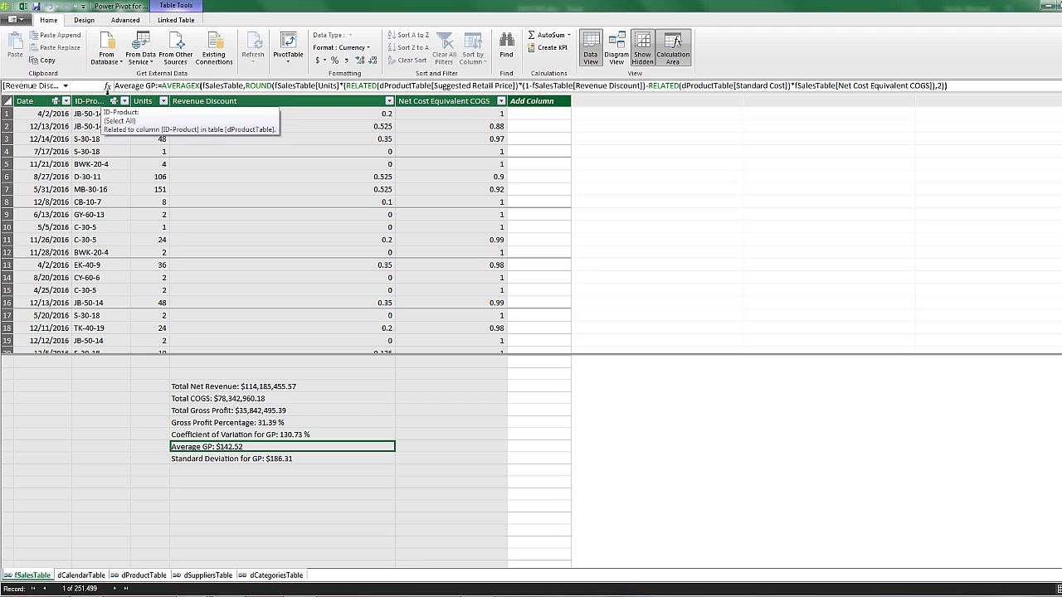
pyautogui.click(81, 575)
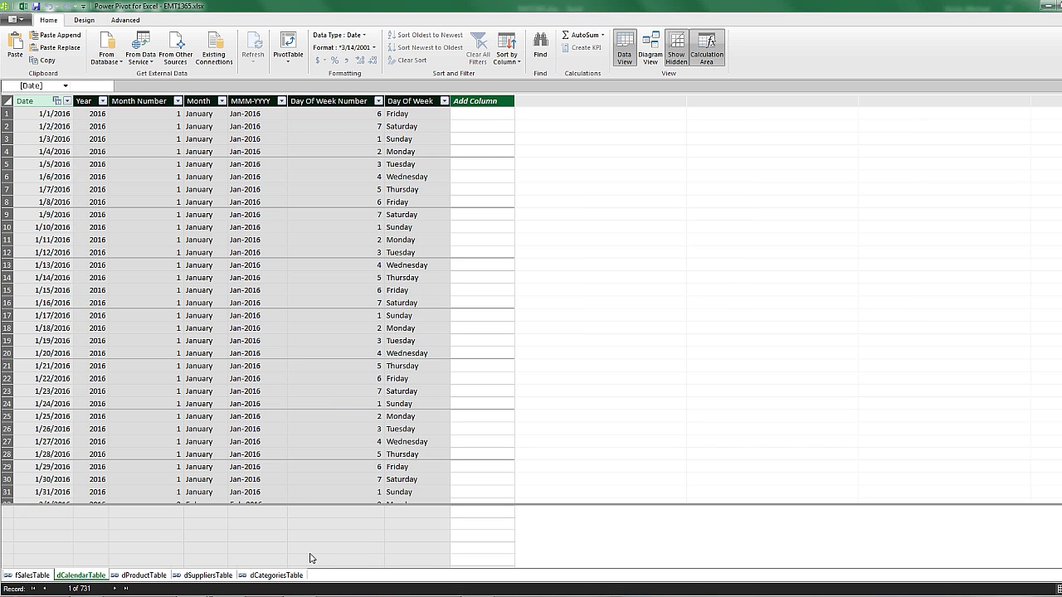
pyautogui.click(652, 58)
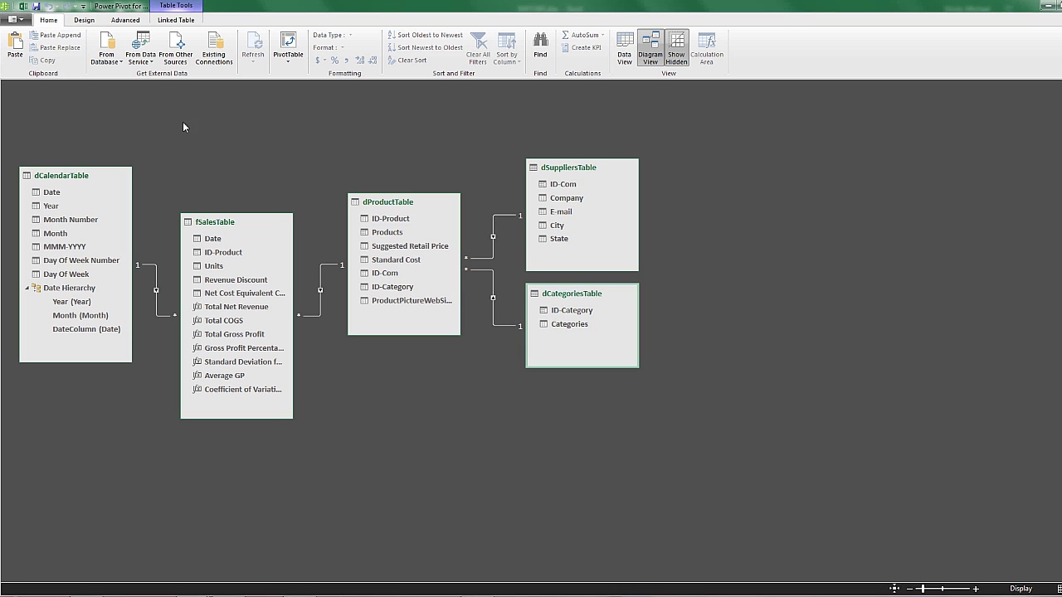
pyautogui.click(624, 49)
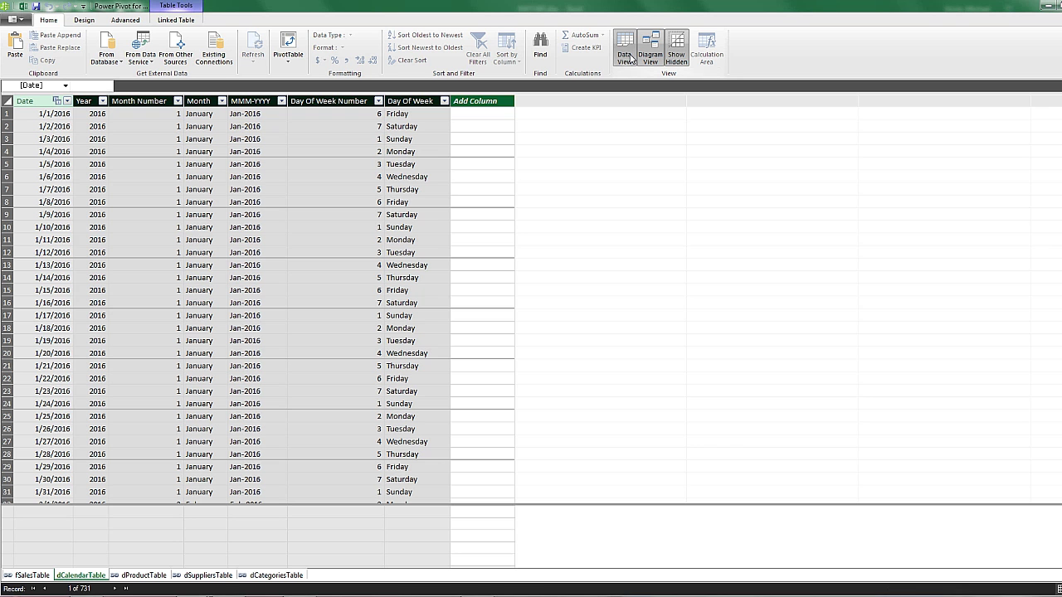
pyautogui.click(32, 575)
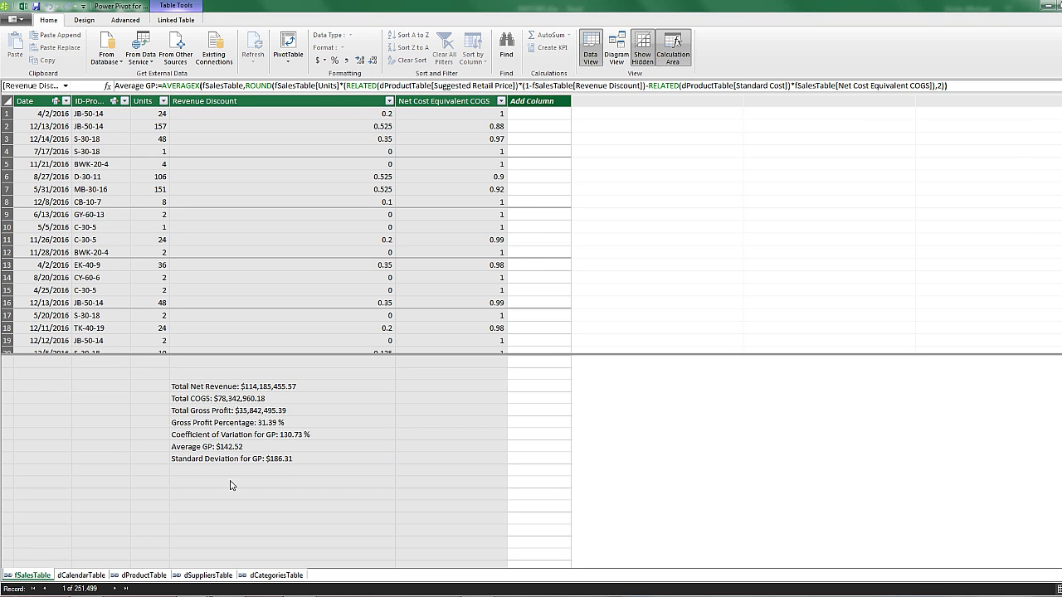
pyautogui.click(342, 388)
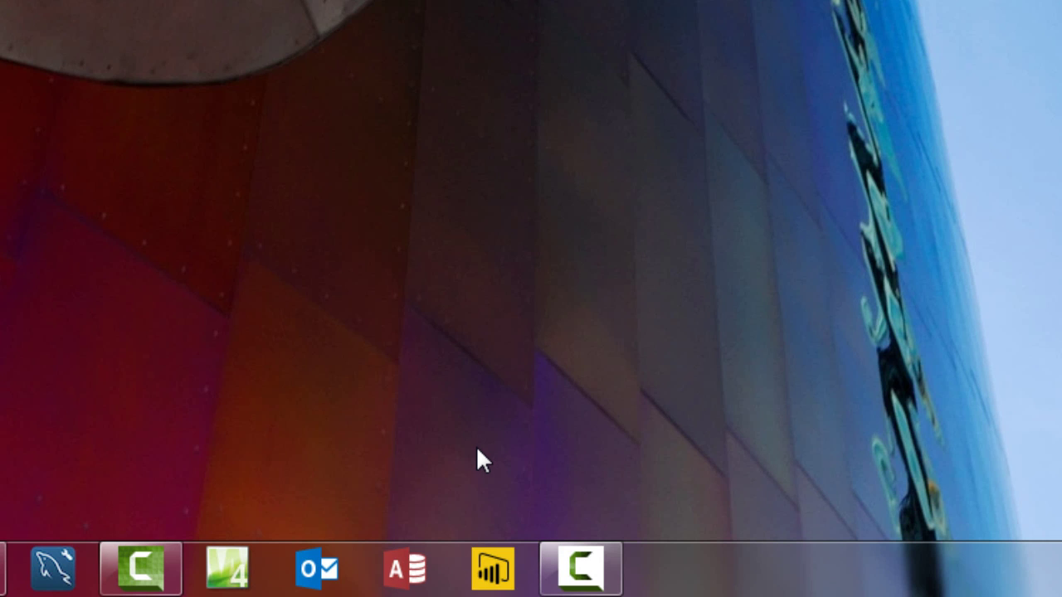
# Launch Power BI Desktop and pick EMT1365.xlsx via File > Import > Excel Workbook Contents.
pyautogui.click(495, 569)
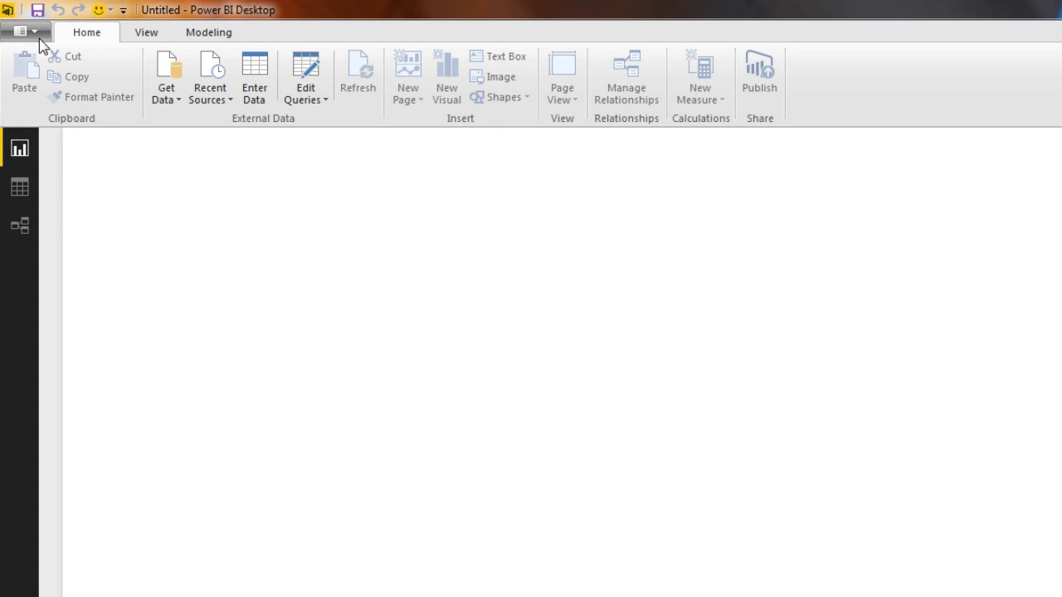
pyautogui.click(25, 31)
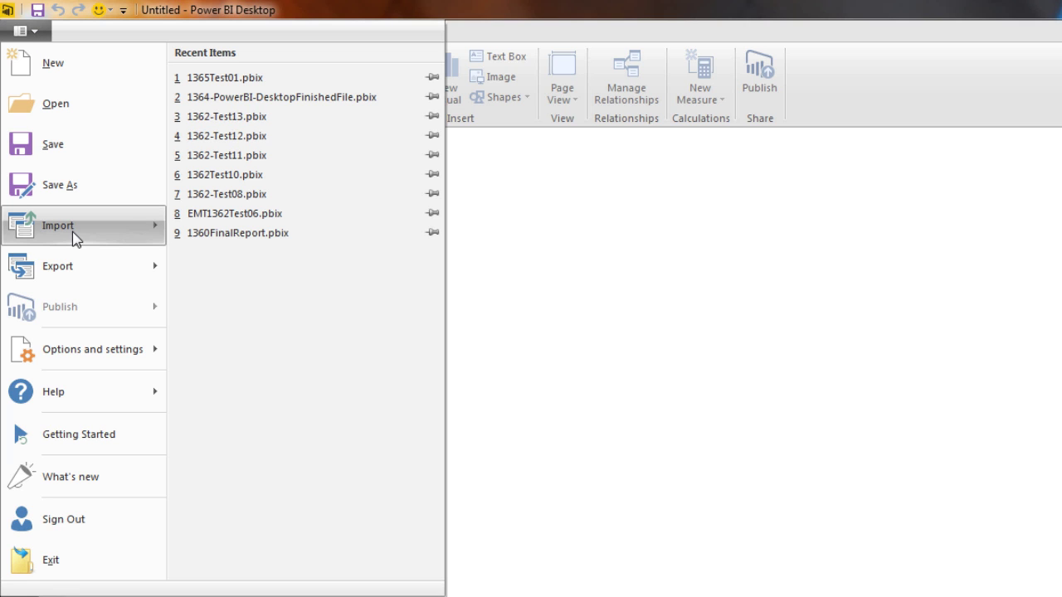
pyautogui.moveTo(73, 234)
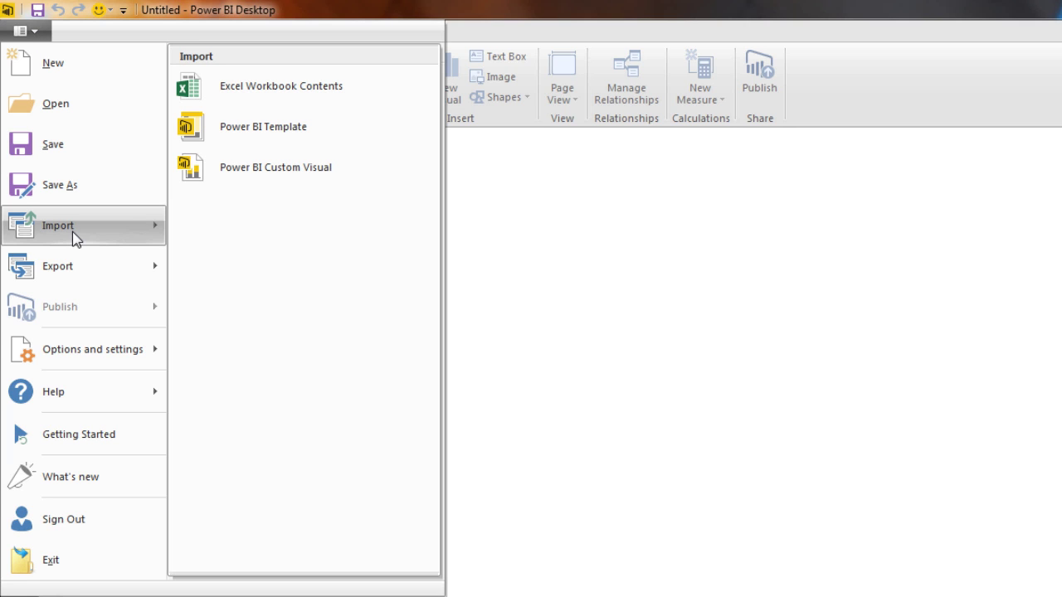
pyautogui.click(291, 86)
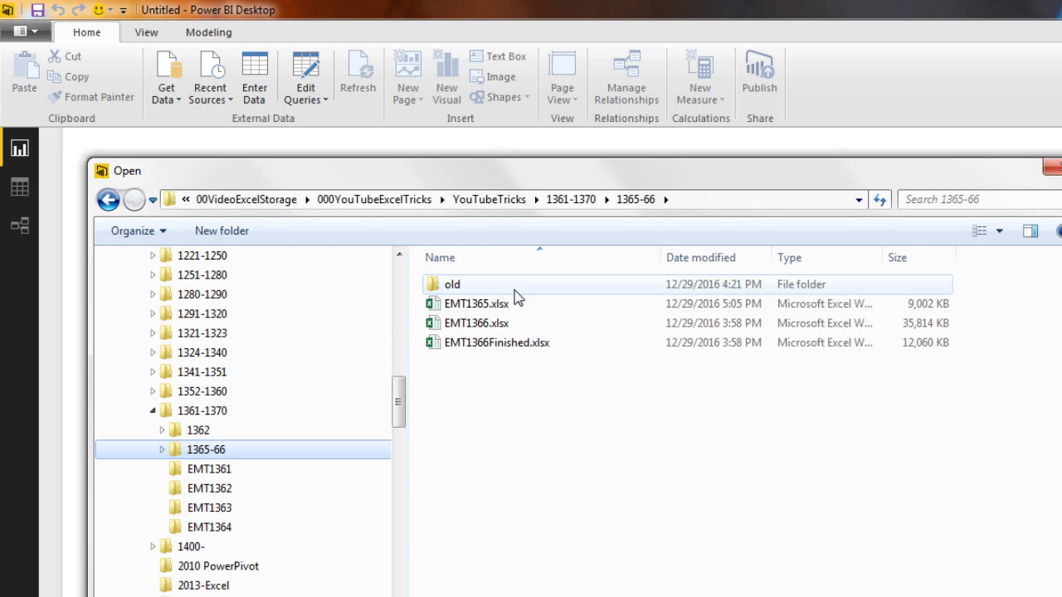
pyautogui.doubleClick(475, 309)
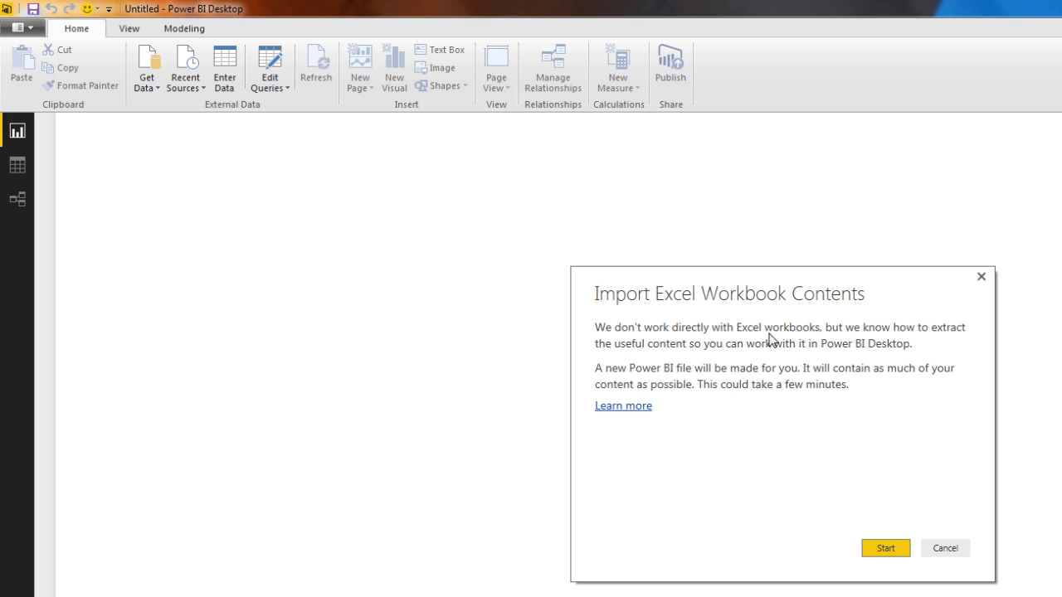
# Start the EMT1365.xlsx import with Keep Connection, review the migration summary, and close it.
pyautogui.click(890, 552)
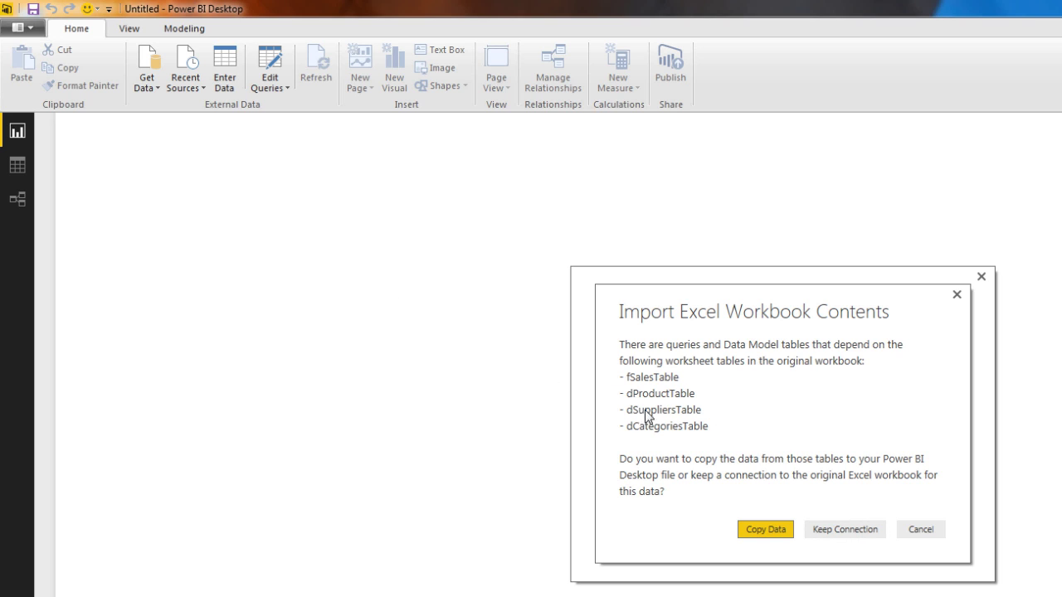
pyautogui.click(863, 531)
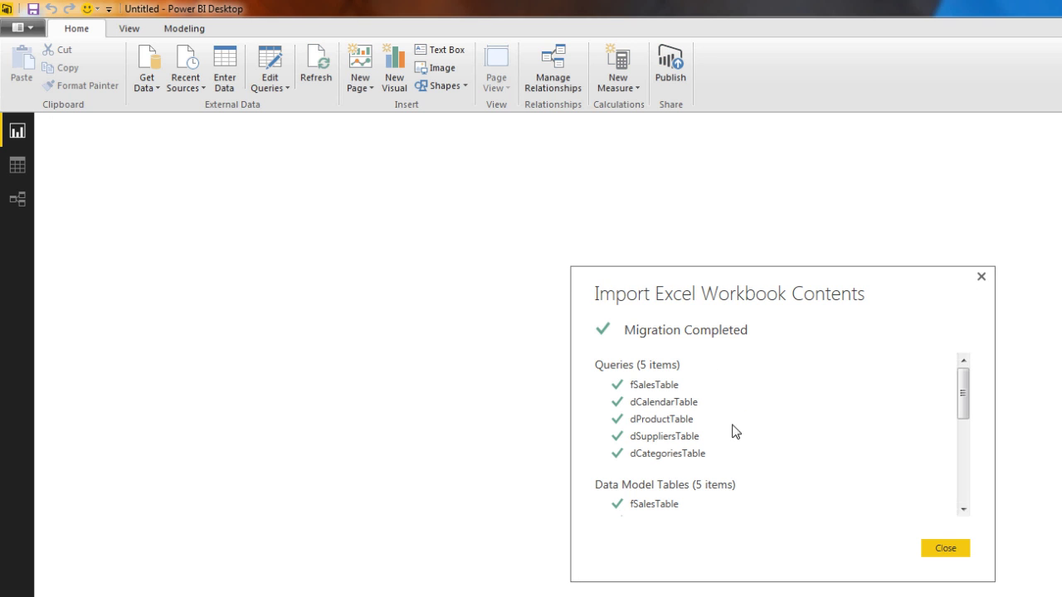
pyautogui.moveTo(962, 402); pyautogui.dragTo(965, 438)
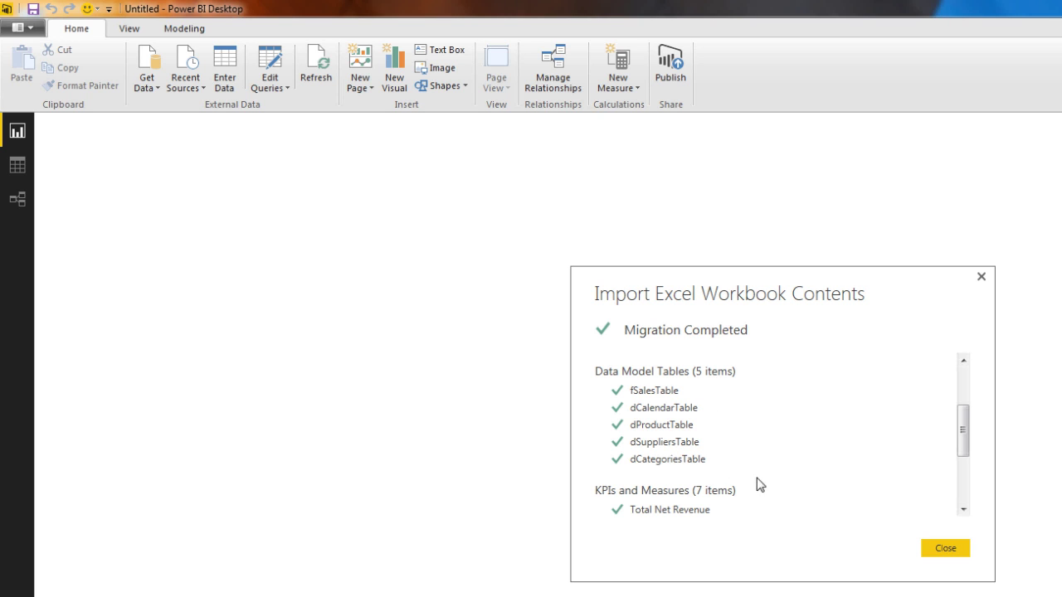
pyautogui.moveTo(964, 431); pyautogui.dragTo(961, 493)
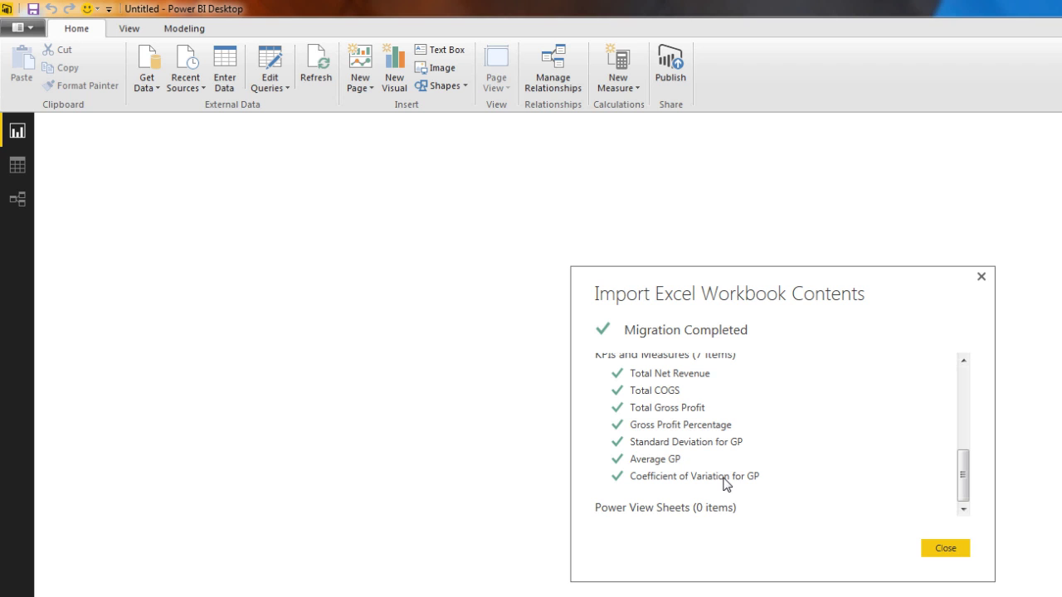
pyautogui.click(945, 549)
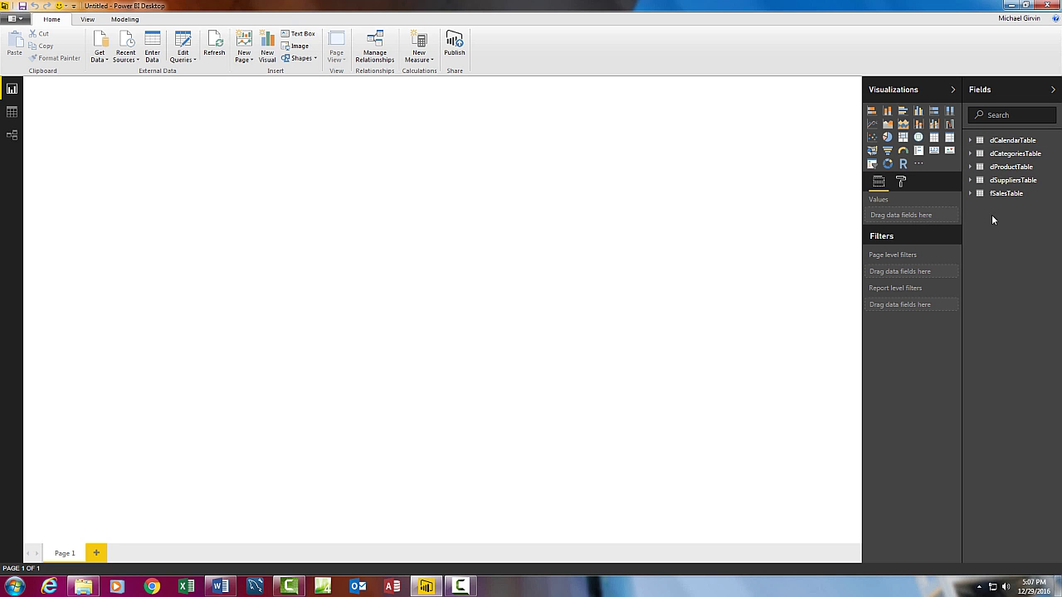
# In Relationships view, move, lengthen and widen fSalesTable, then lengthen dProductTable to show all fields.
pyautogui.click(12, 137)
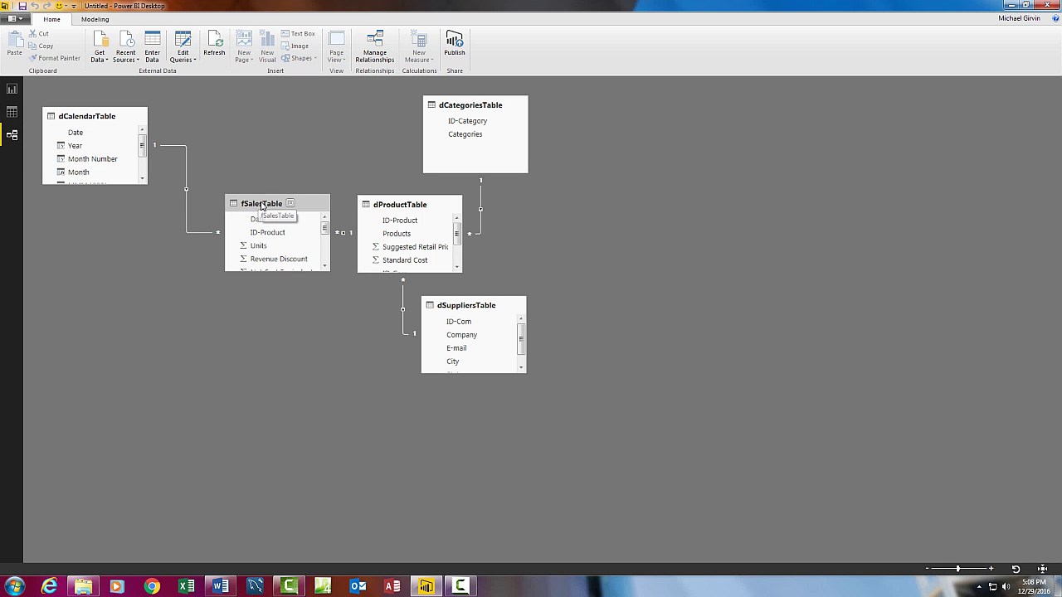
pyautogui.moveTo(262, 205); pyautogui.dragTo(233, 203)
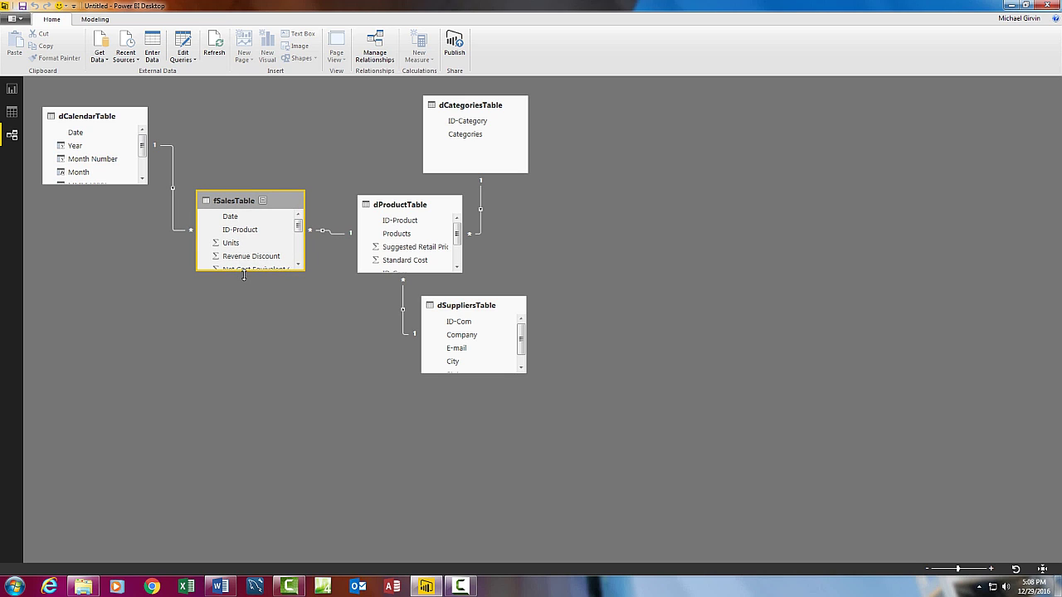
pyautogui.moveTo(244, 272); pyautogui.dragTo(243, 423)
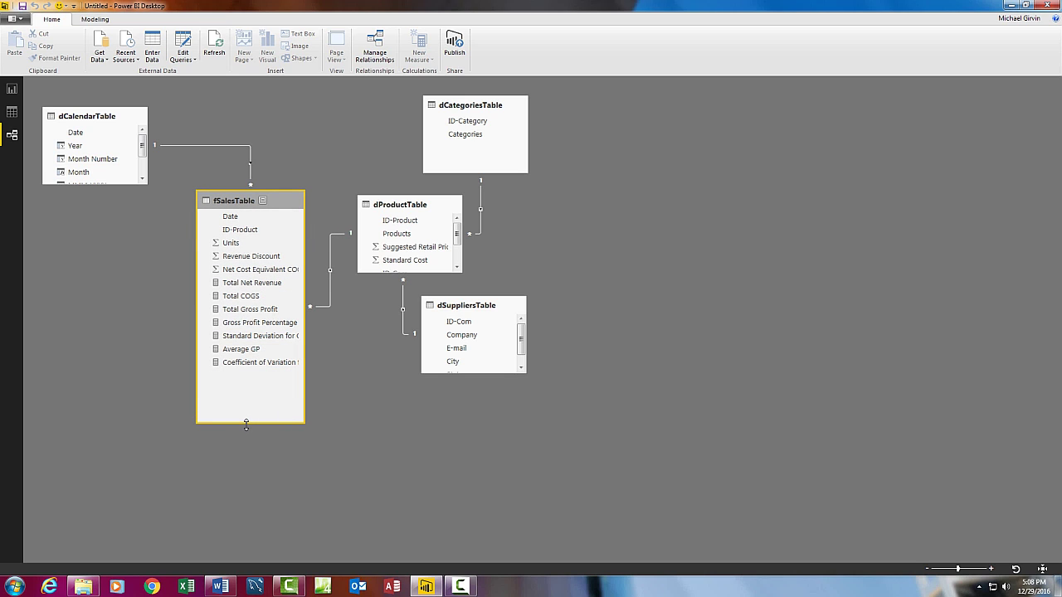
pyautogui.moveTo(303, 295); pyautogui.dragTo(331, 294)
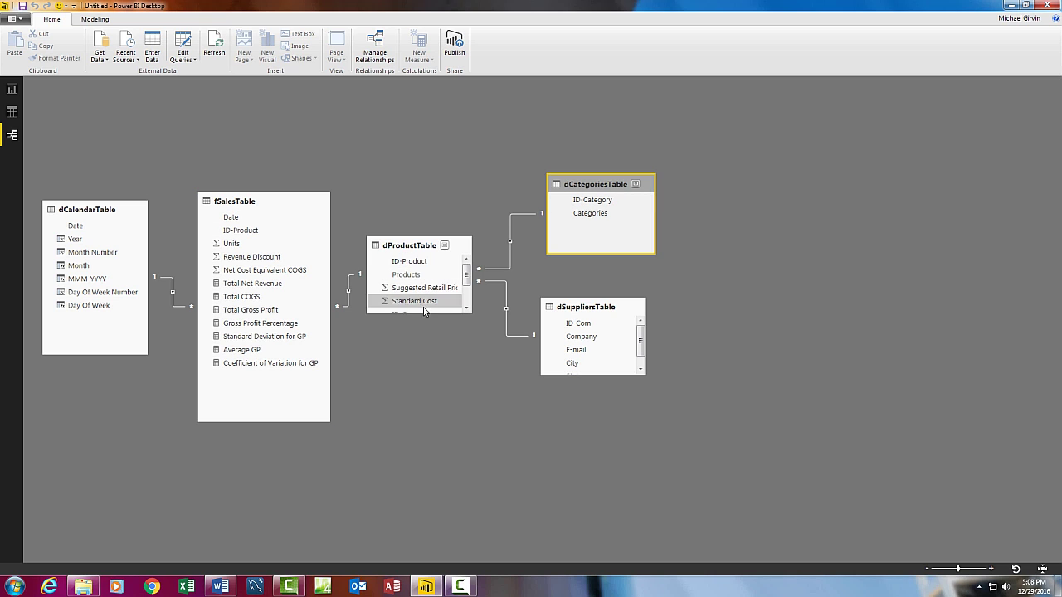
pyautogui.moveTo(427, 344); pyautogui.dragTo(436, 399)
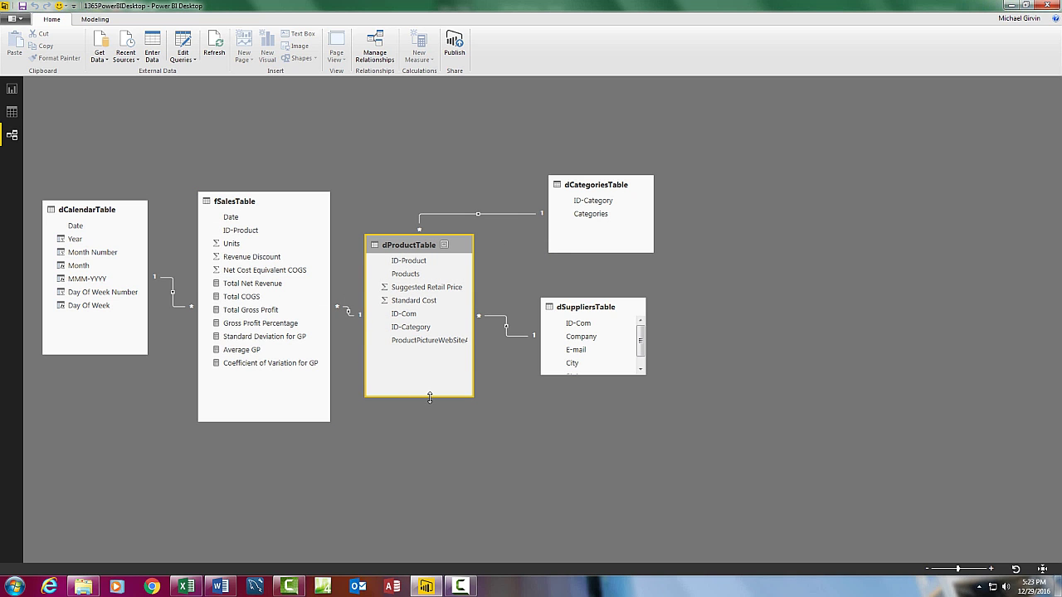
# In Report view, add an enlarged clustered bar chart of Total Gross Profit by Products.
pyautogui.click(12, 90)
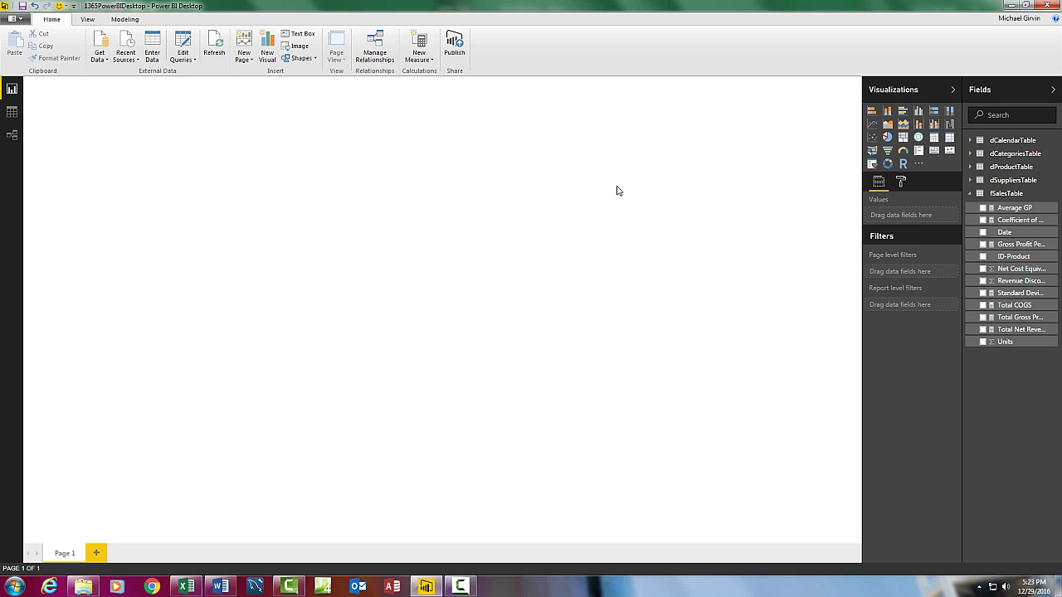
pyautogui.click(872, 111)
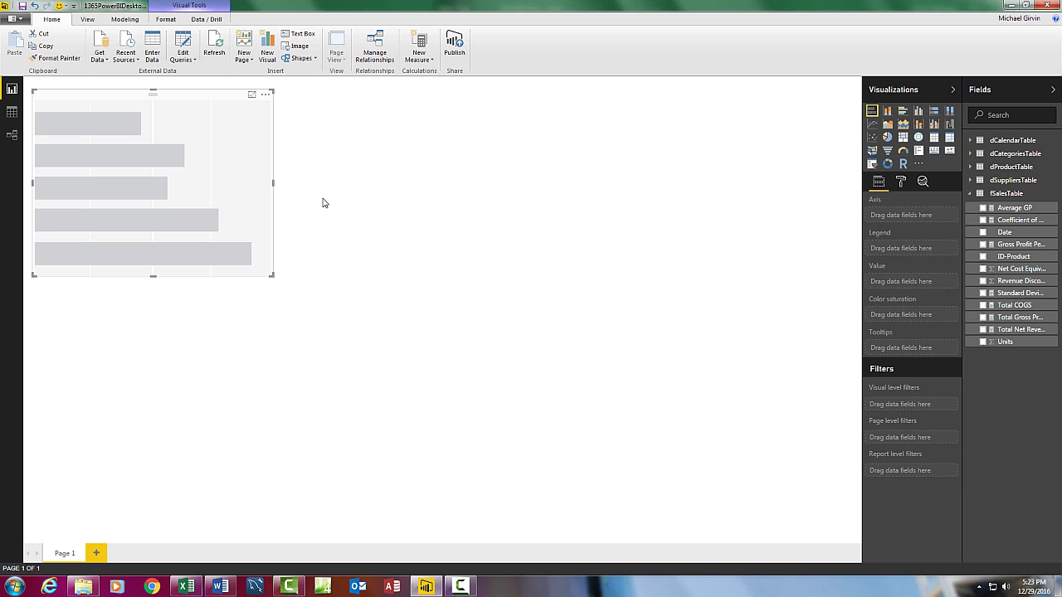
pyautogui.click(902, 112)
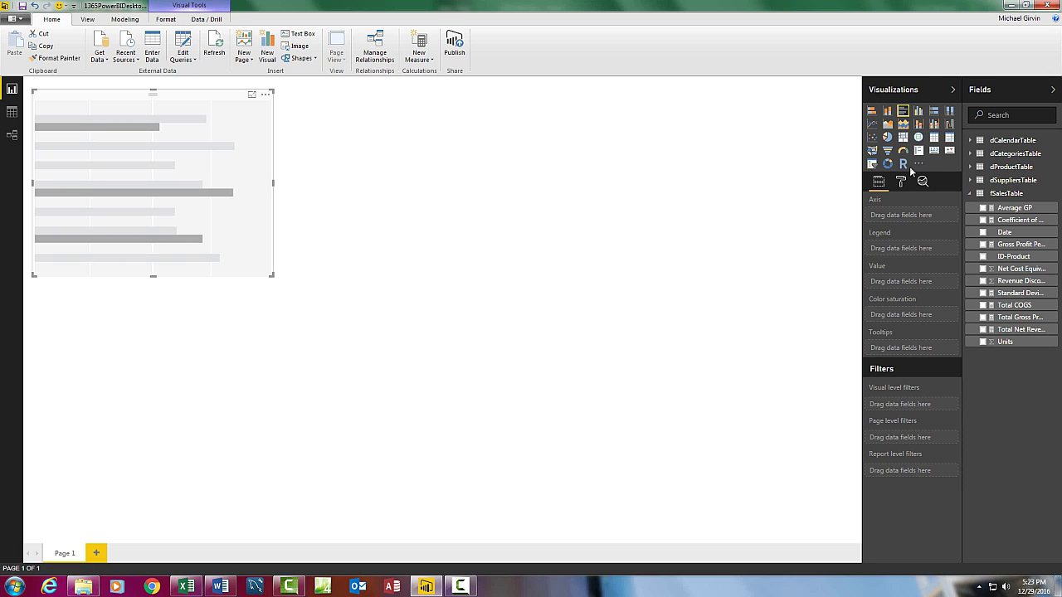
pyautogui.click(969, 167)
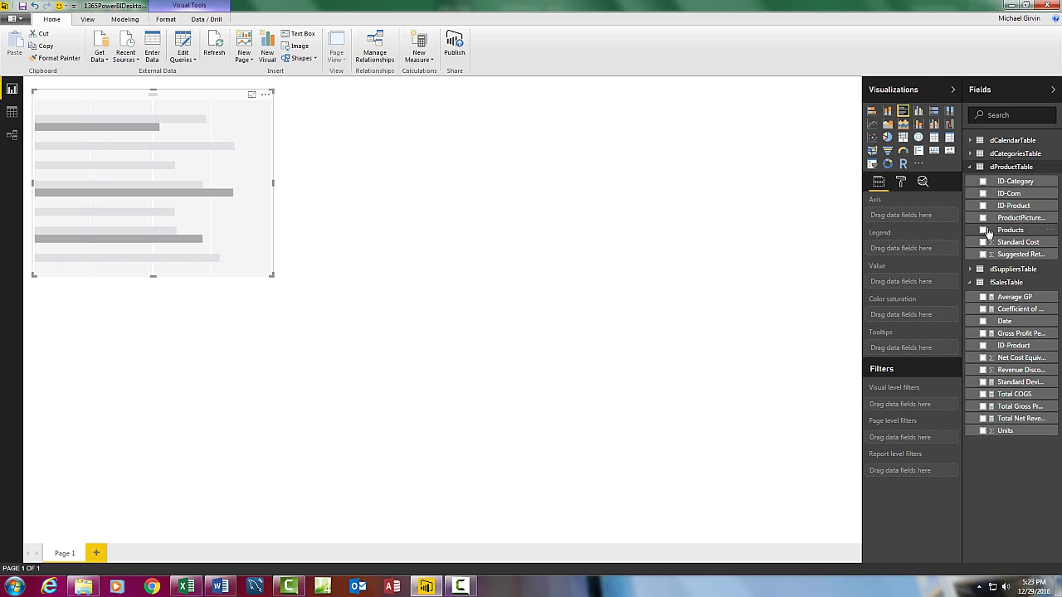
pyautogui.click(982, 230)
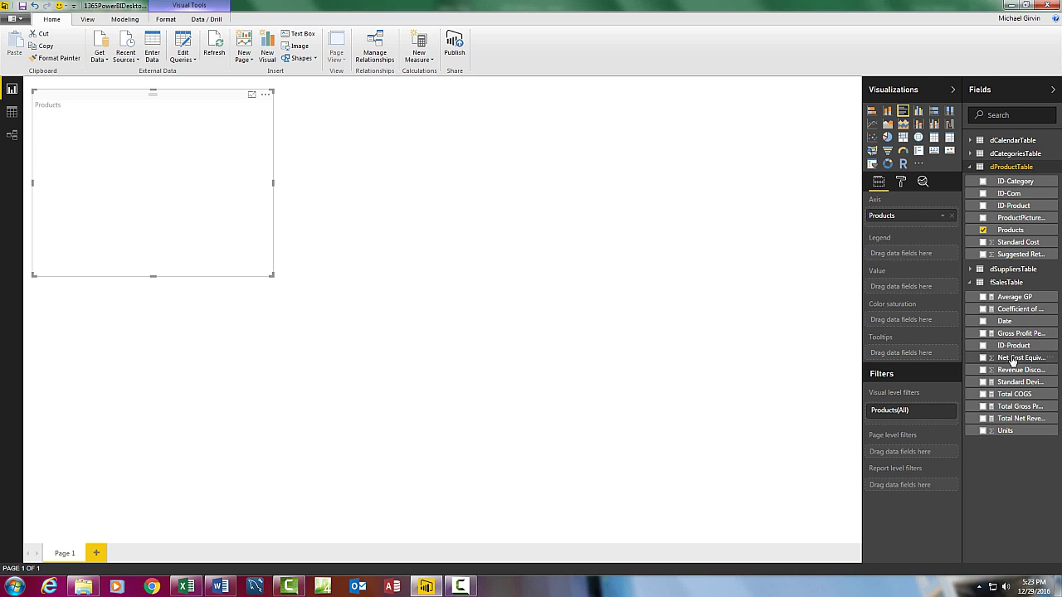
pyautogui.click(982, 406)
pyautogui.moveTo(272, 275); pyautogui.dragTo(419, 422)
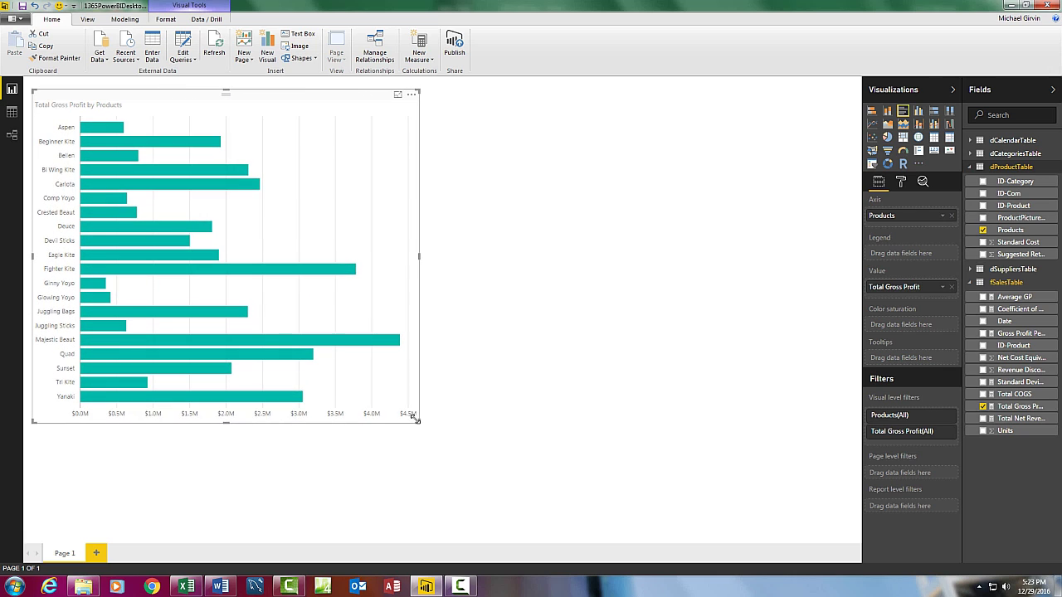
# Add a card visual showing Total Gross Profit ($35.84M).
pyautogui.click(587, 183)
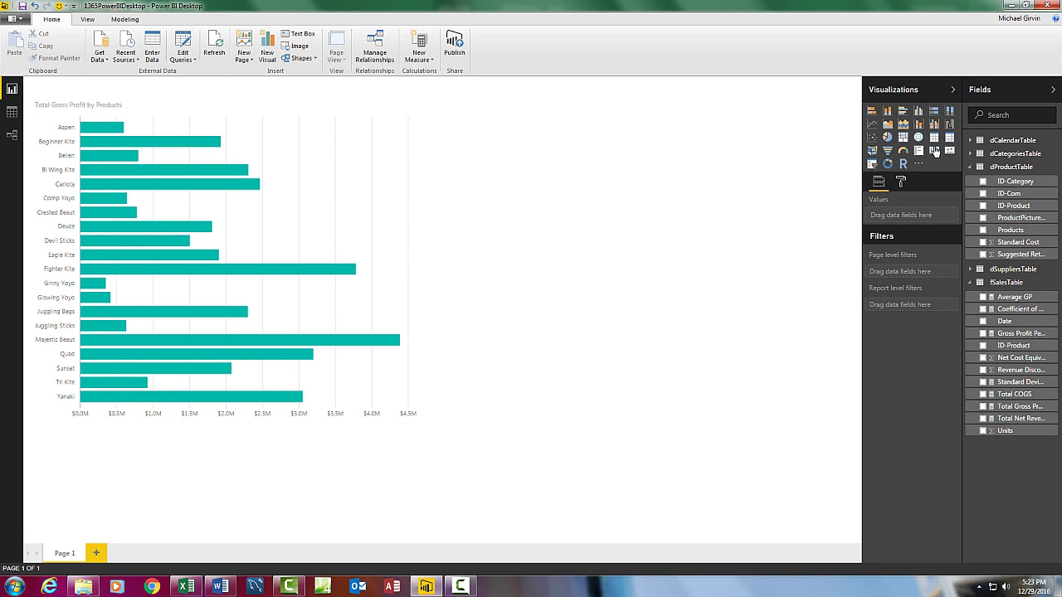
pyautogui.click(934, 151)
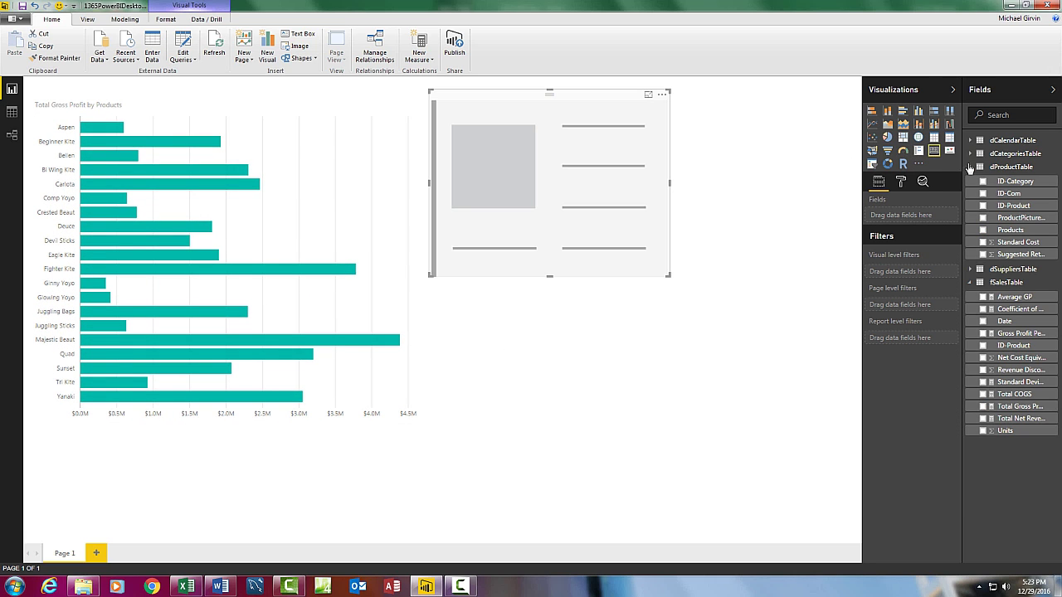
pyautogui.click(999, 408)
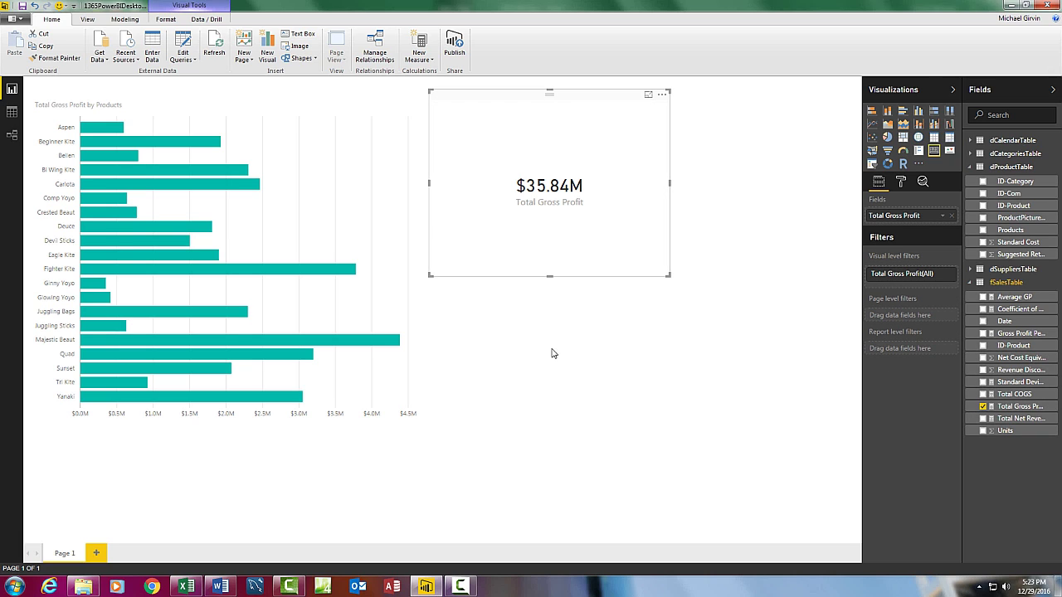
# Save the report with F12, keeping the suggested name 1365PowerBIDesktop.pbix.
pyautogui.press('F12')
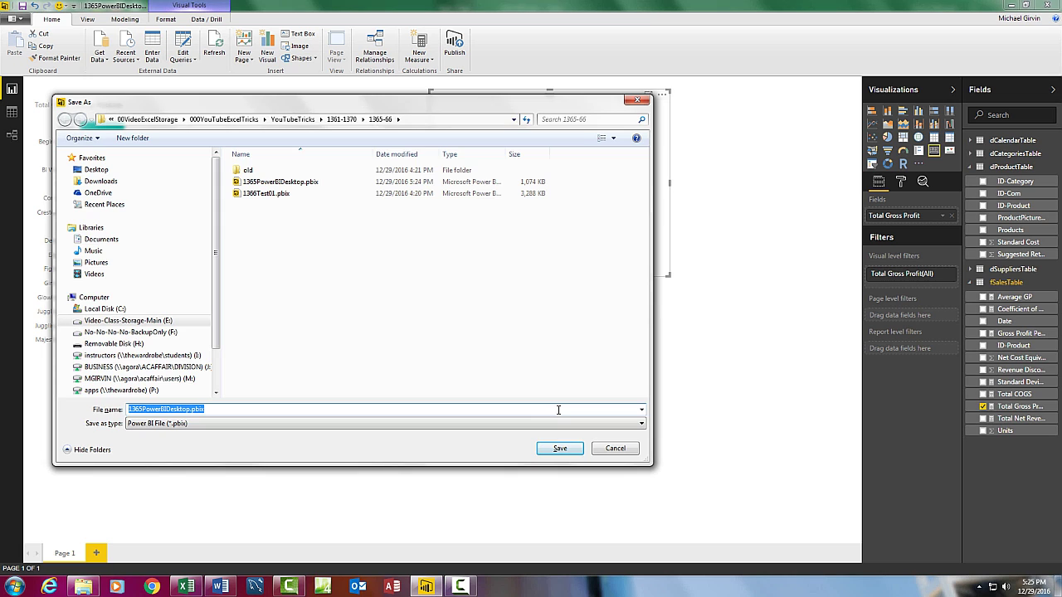
pyautogui.click(558, 410)
pyautogui.press('Return')
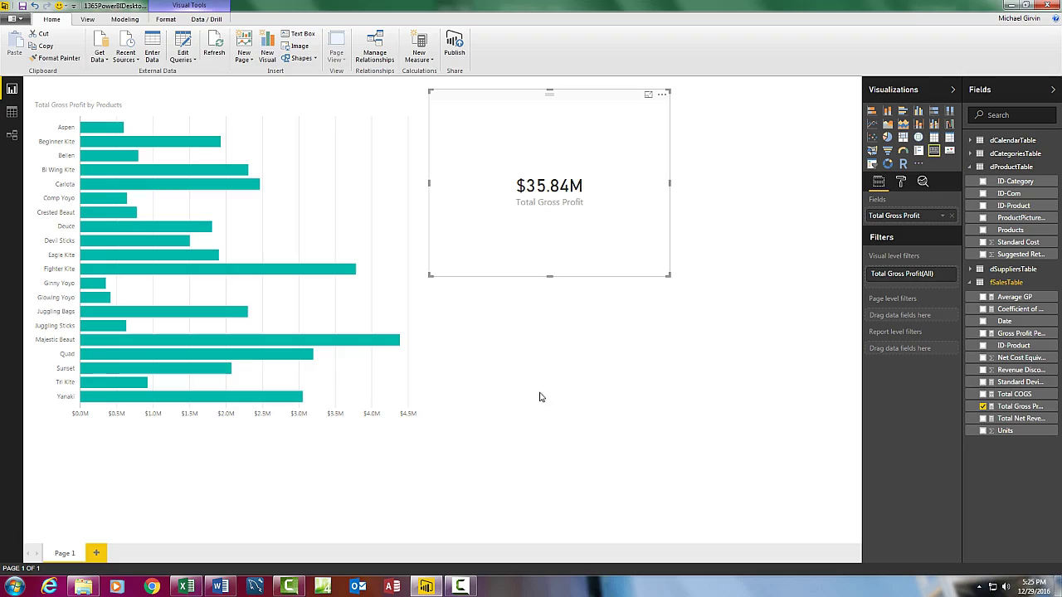
# In Excel, replace MB-30-16's 151 Units in C11 with 15100000 and save the workbook.
pyautogui.click(189, 587)
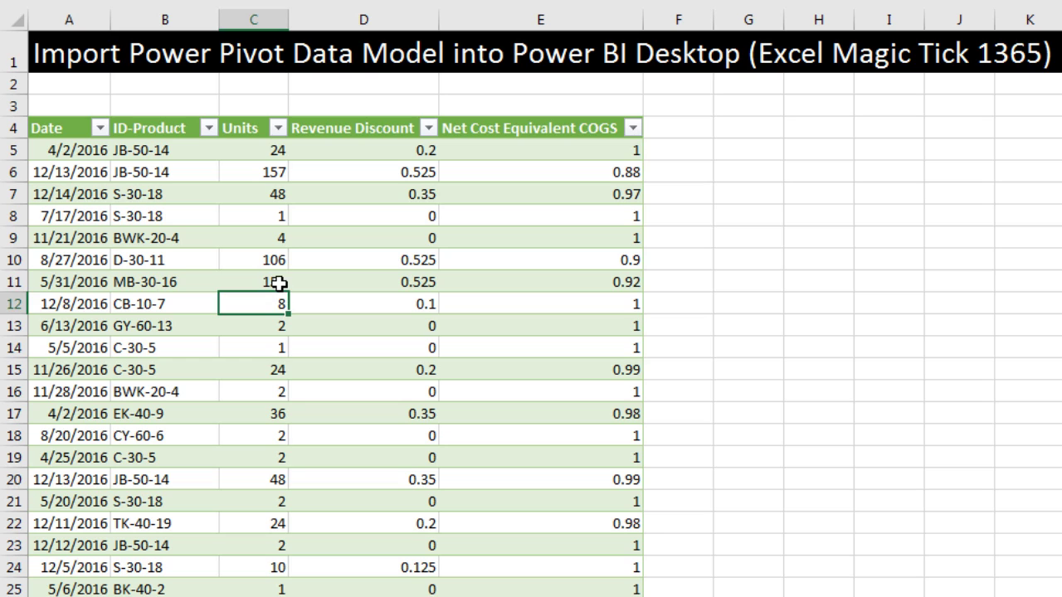
pyautogui.click(279, 283)
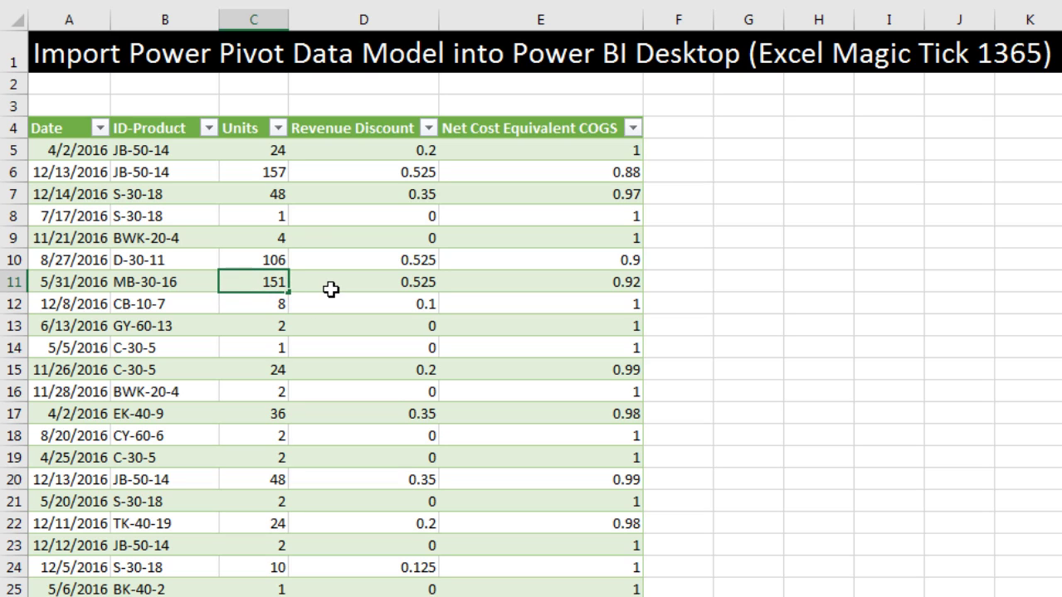
pyautogui.write('15100000')
pyautogui.press('Return')
pyautogui.hotkey('ctrl', 's')
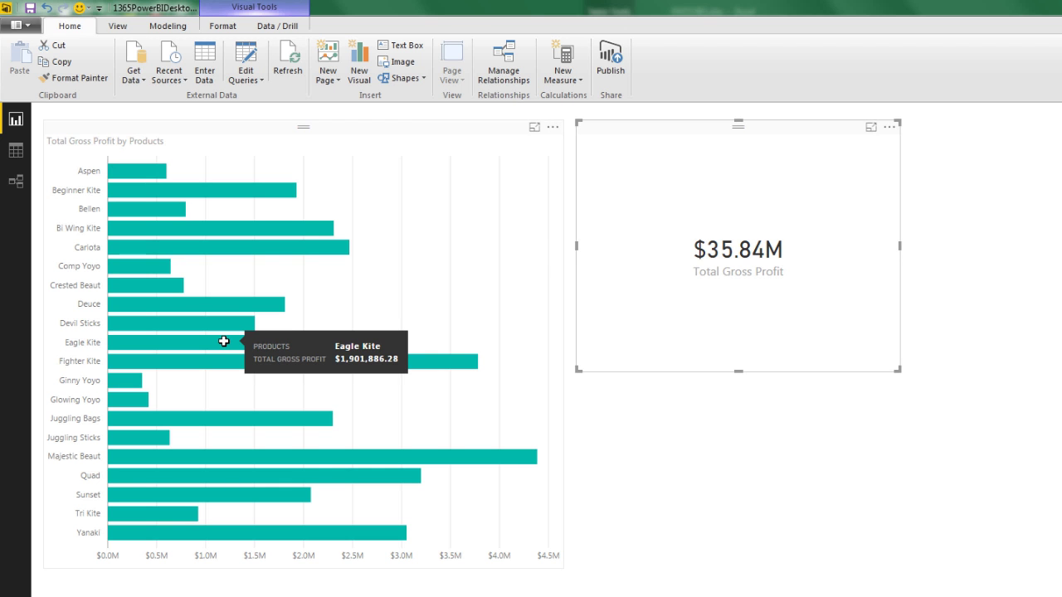
# Refresh the report from the edited Excel data so the card reads $103.77M.
pyautogui.click(293, 71)
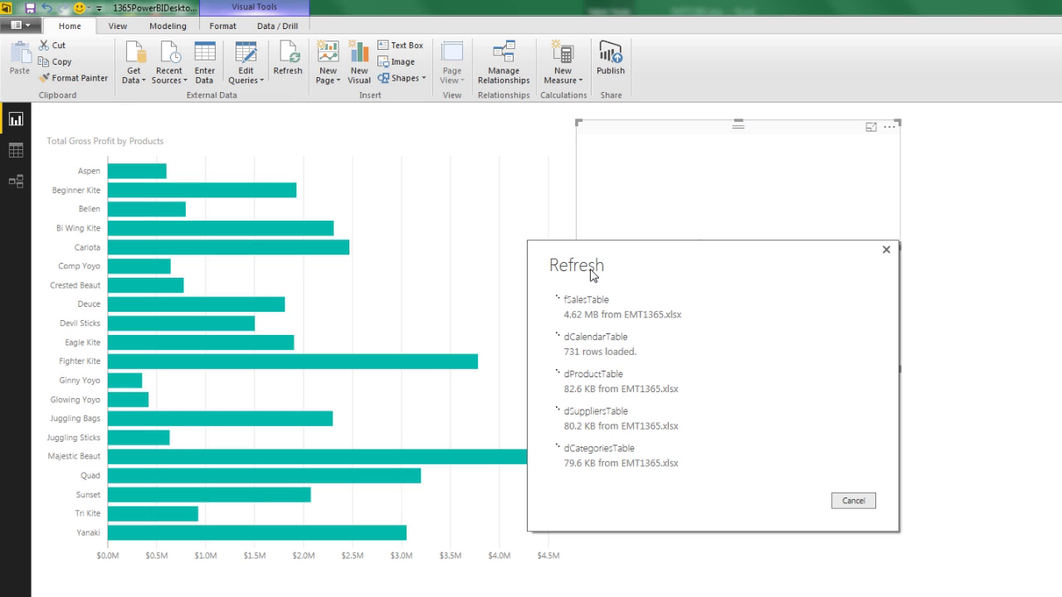
pyautogui.moveTo(121, 461)
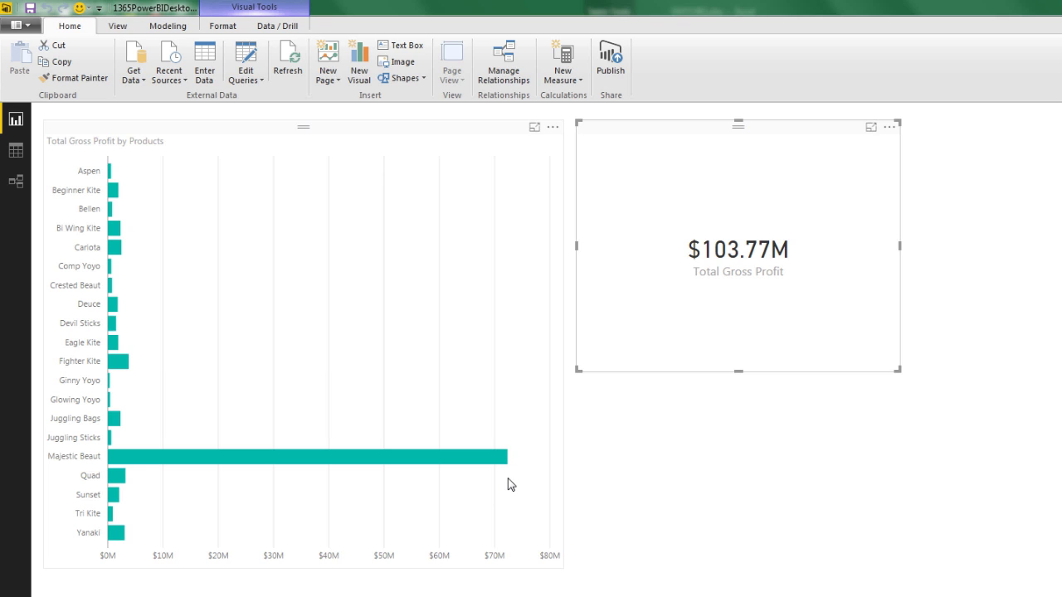
# Show the File menu's Import options, including Excel Workbook Contents.
pyautogui.click(28, 27)
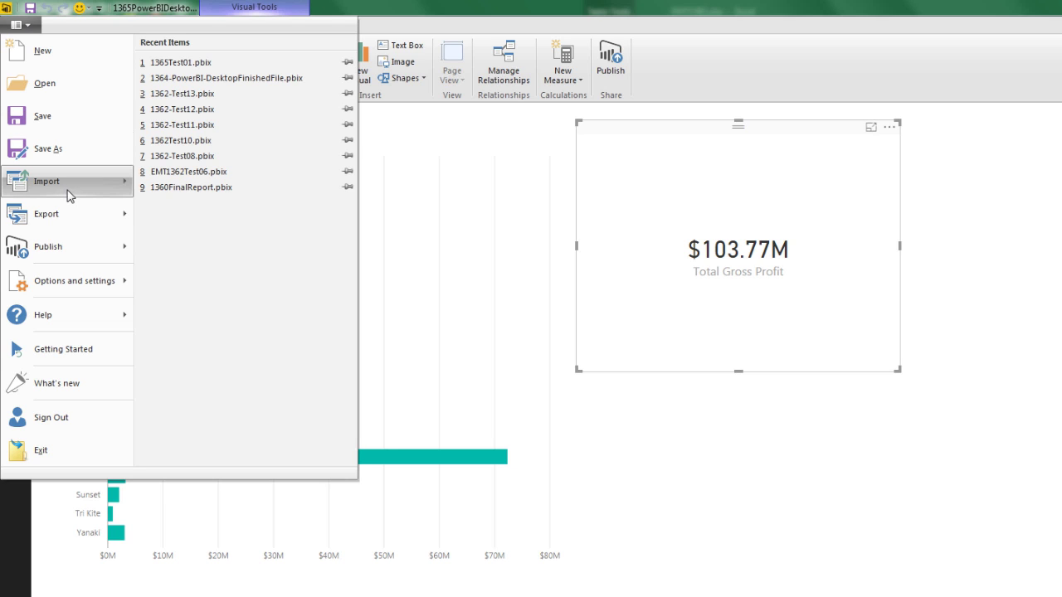
pyautogui.moveTo(69, 195)
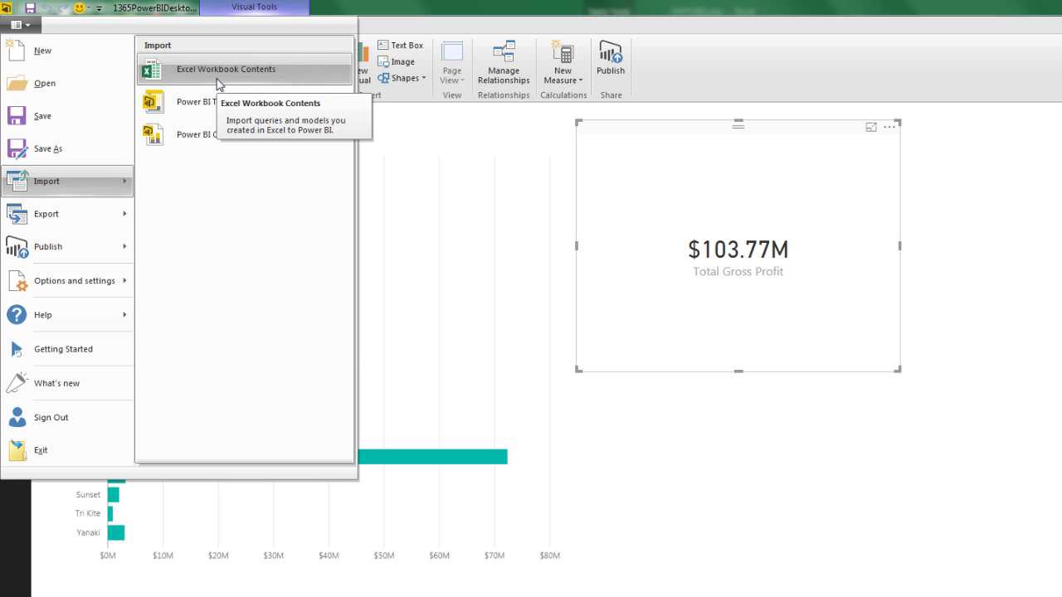